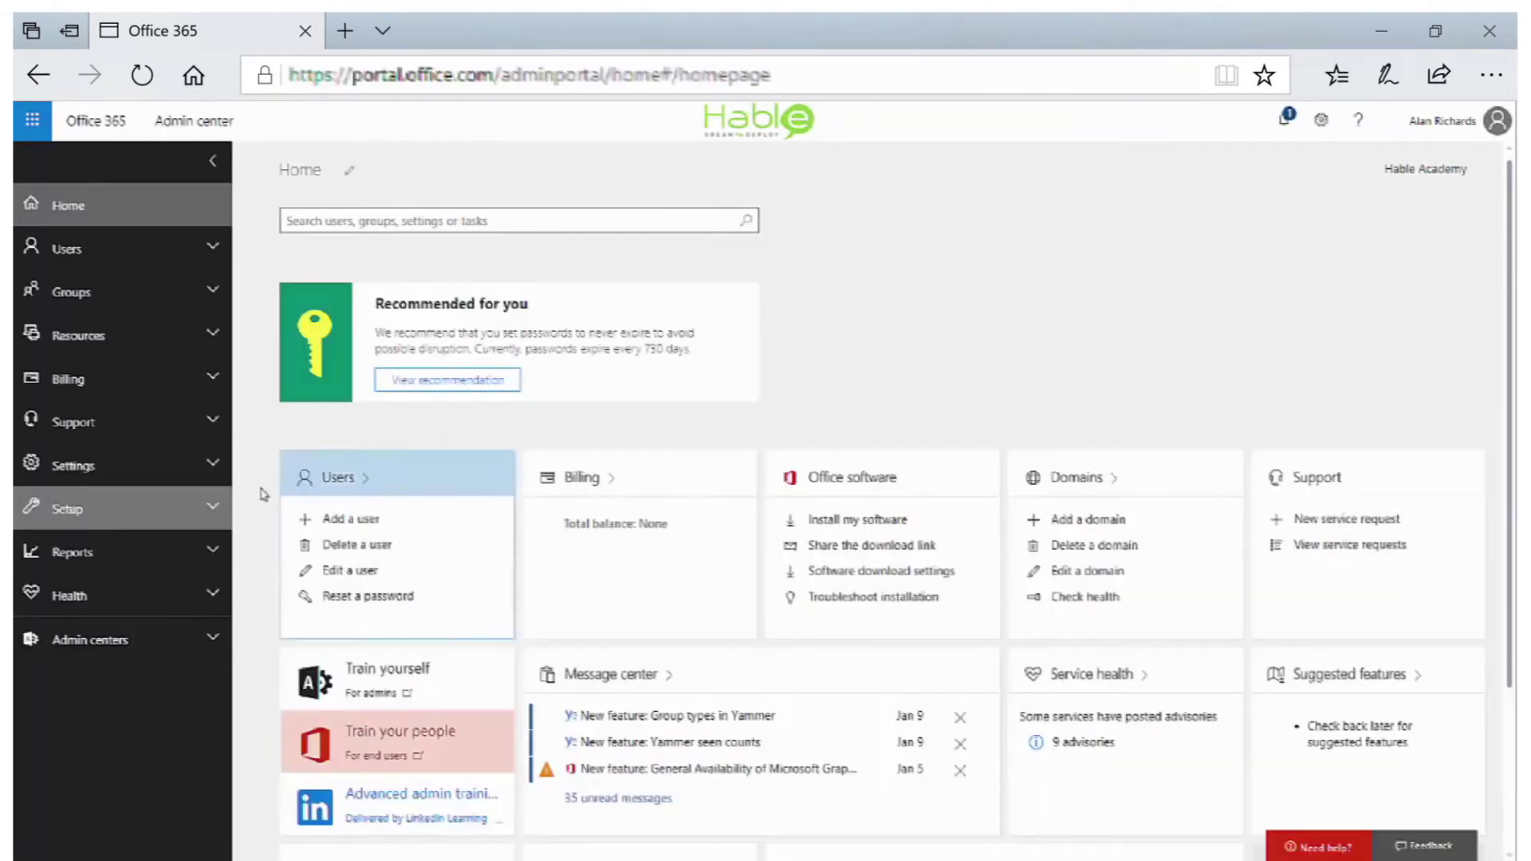
Expand Setup in the admin navigation and go to the Data migration page.
click(205, 512)
click(106, 619)
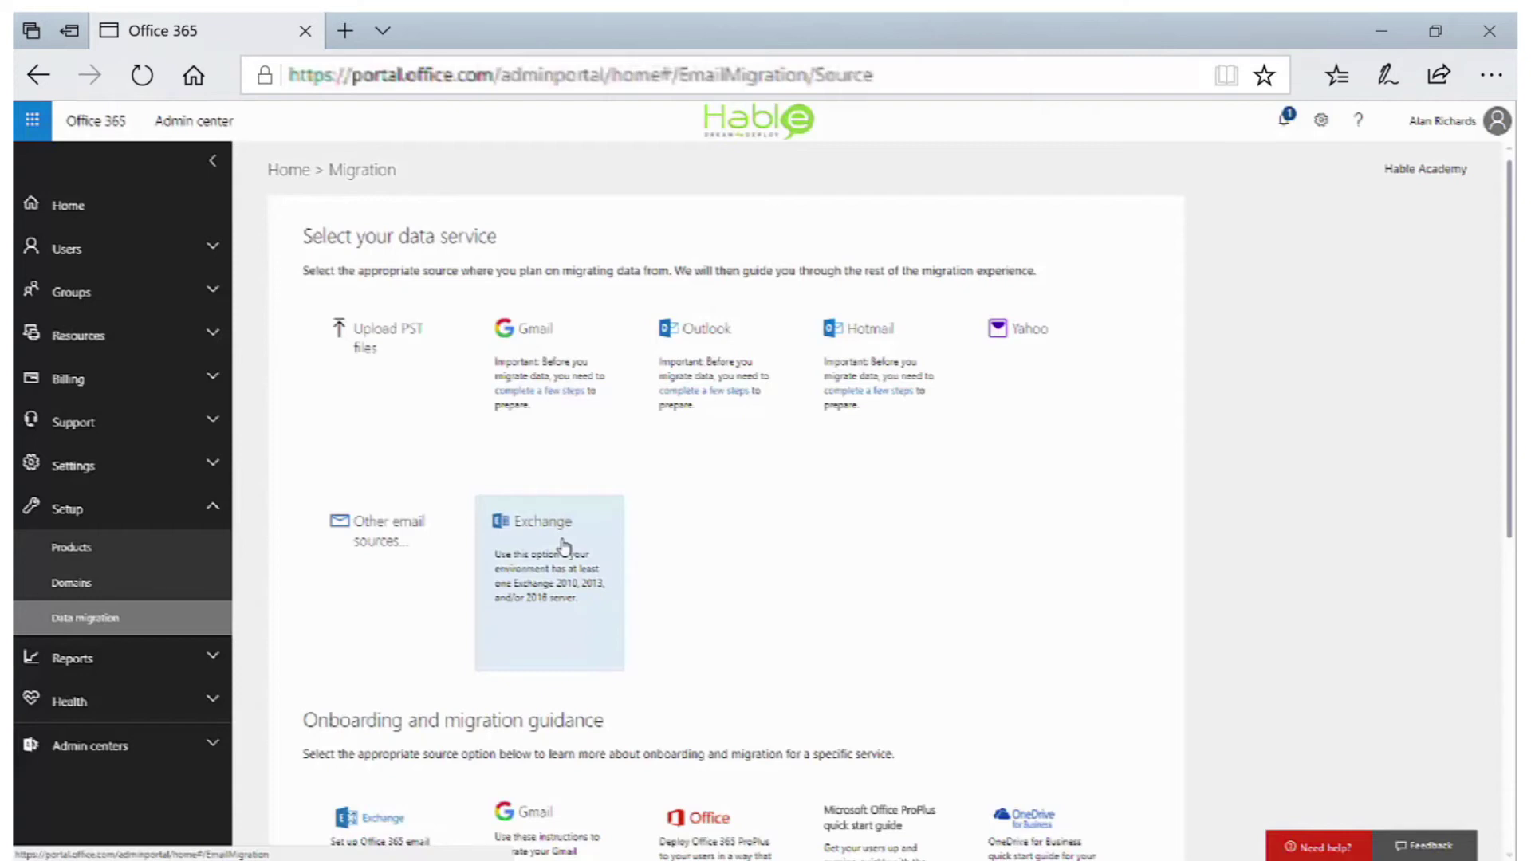
scroll(566, 547, down, 1)
scroll(565, 547, down, 1)
scroll(566, 546, down, 1)
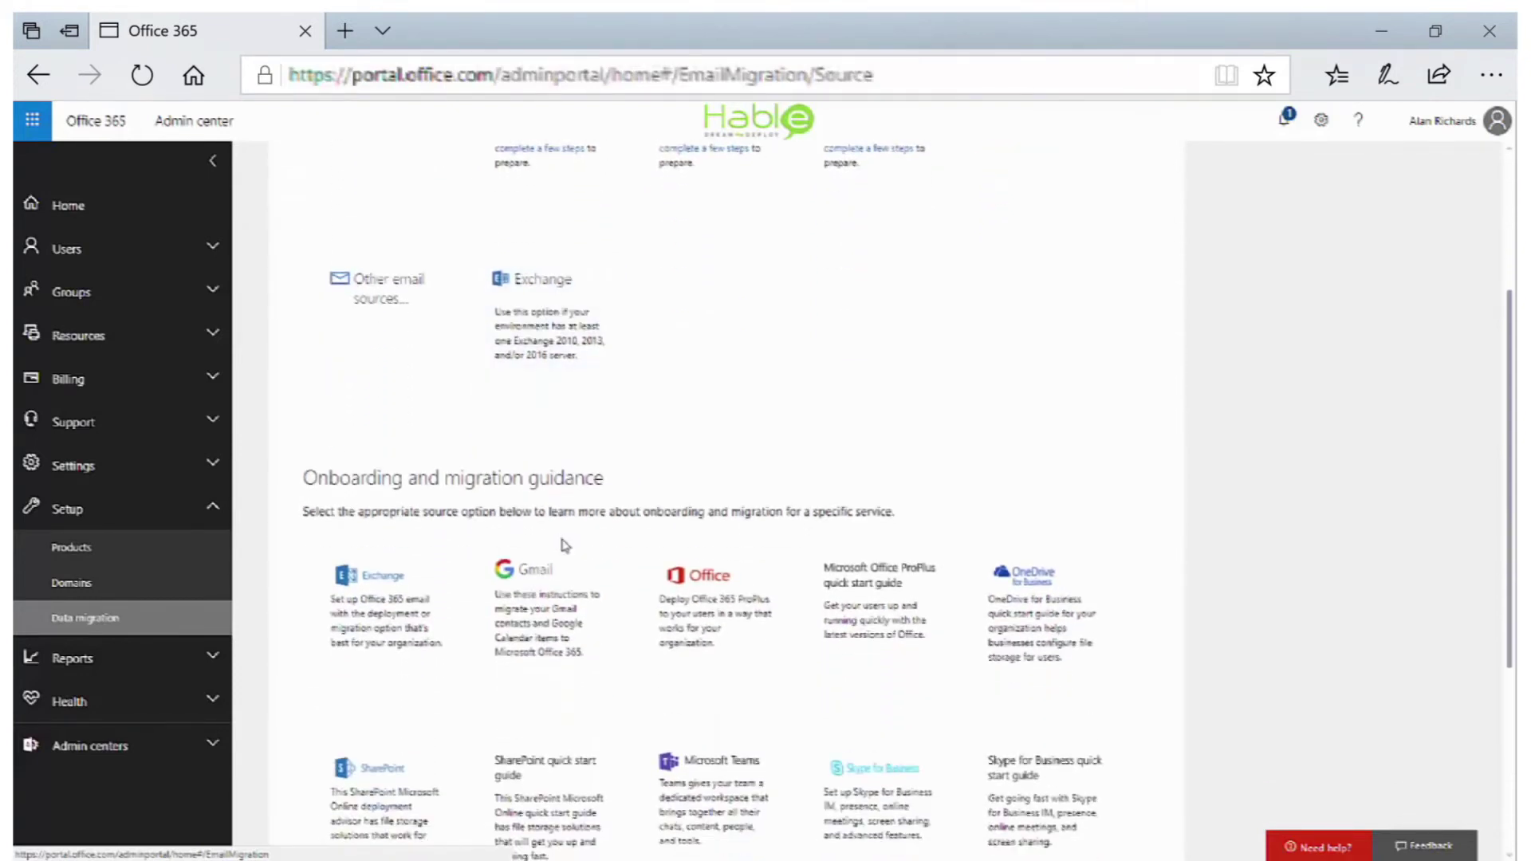
scroll(566, 547, down, 1)
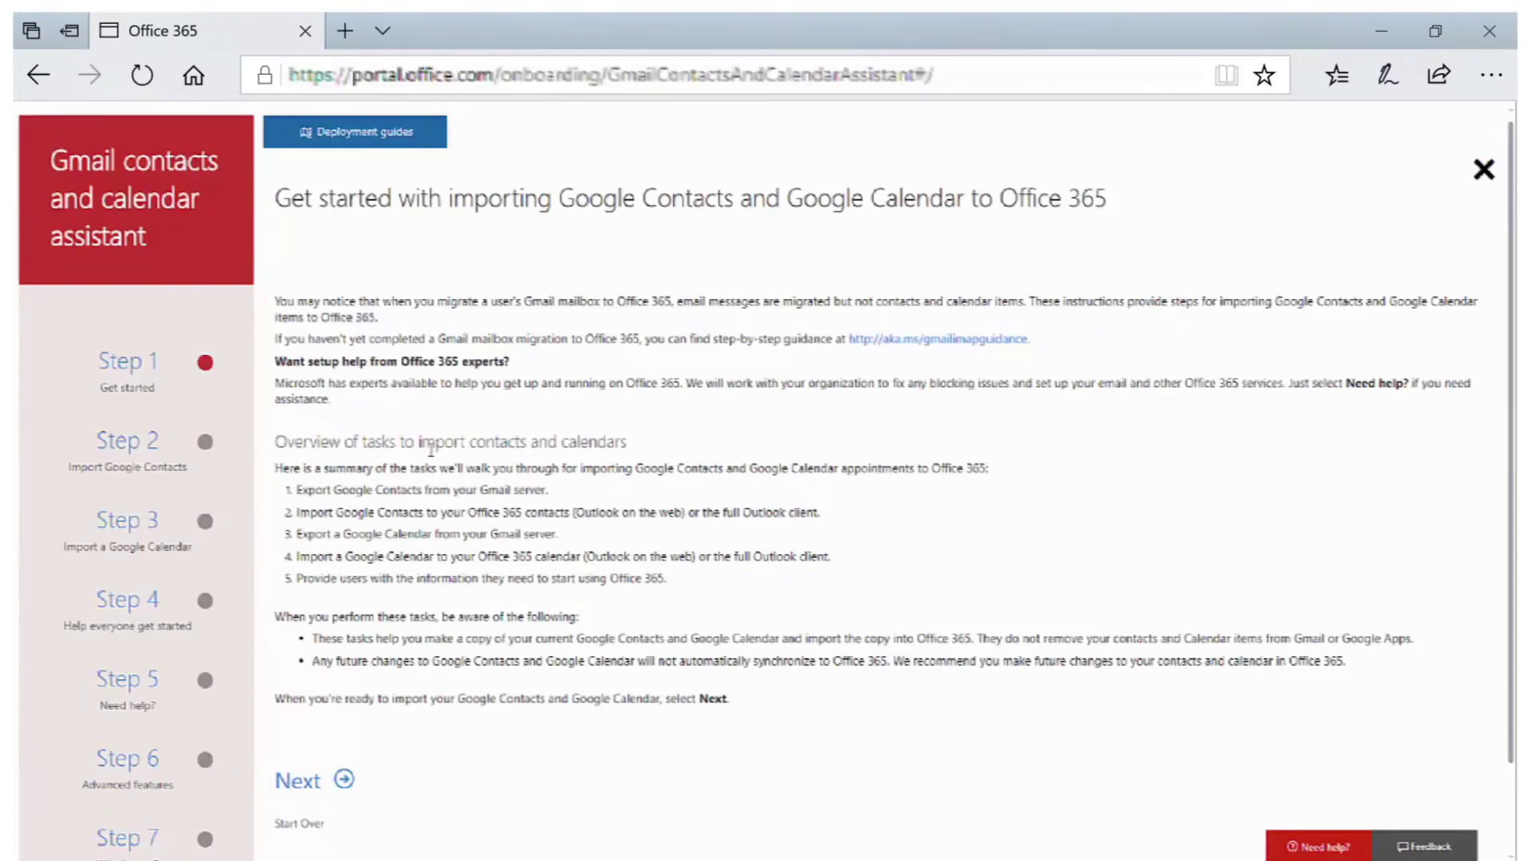
scroll(431, 449, down, 1)
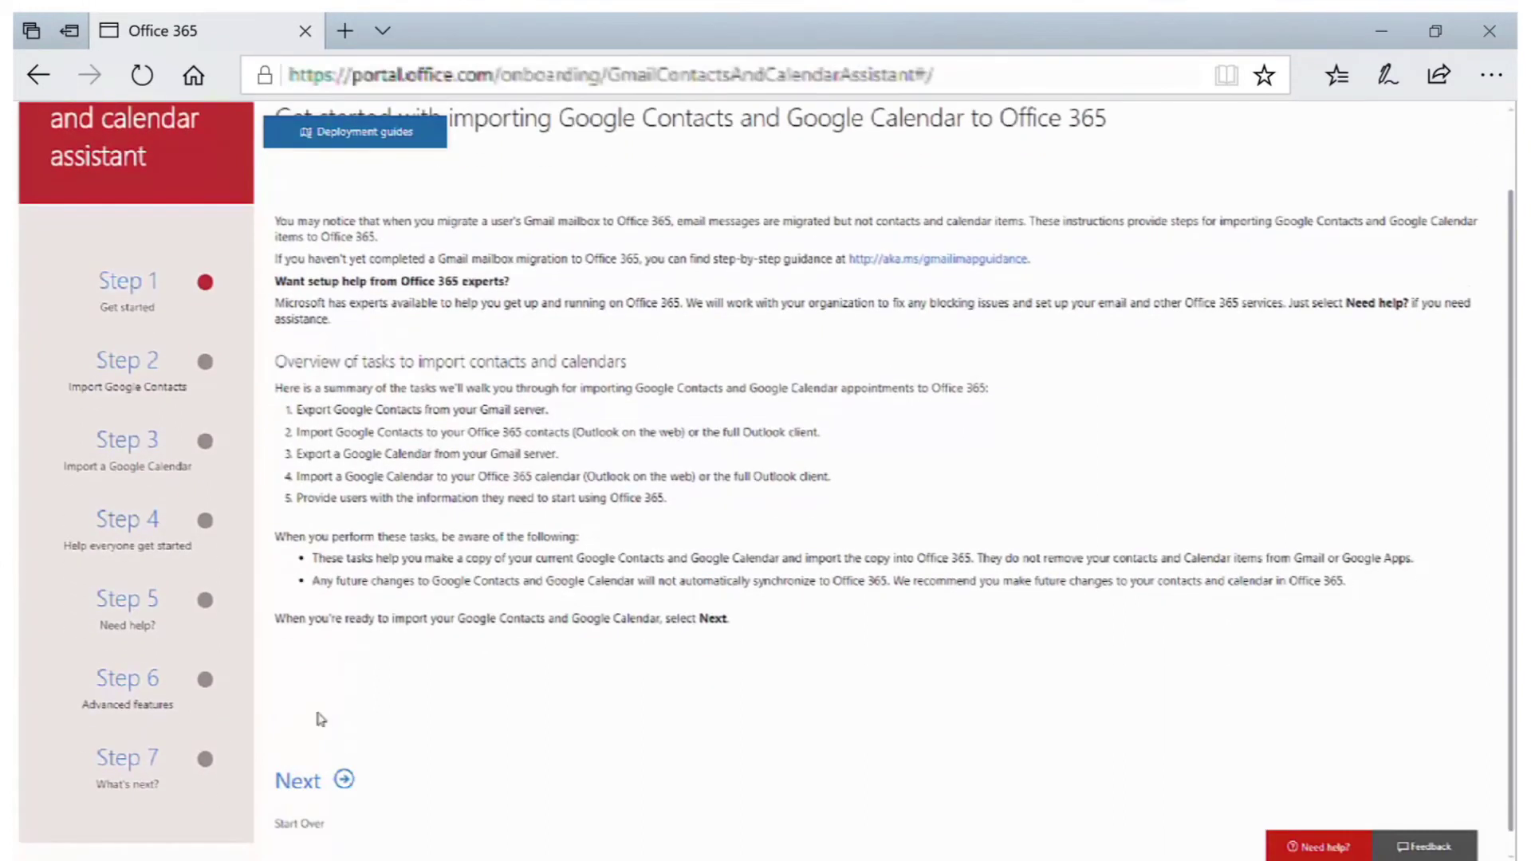
Advance the Gmail assistant to Step 2, Import Google Contacts.
click(300, 781)
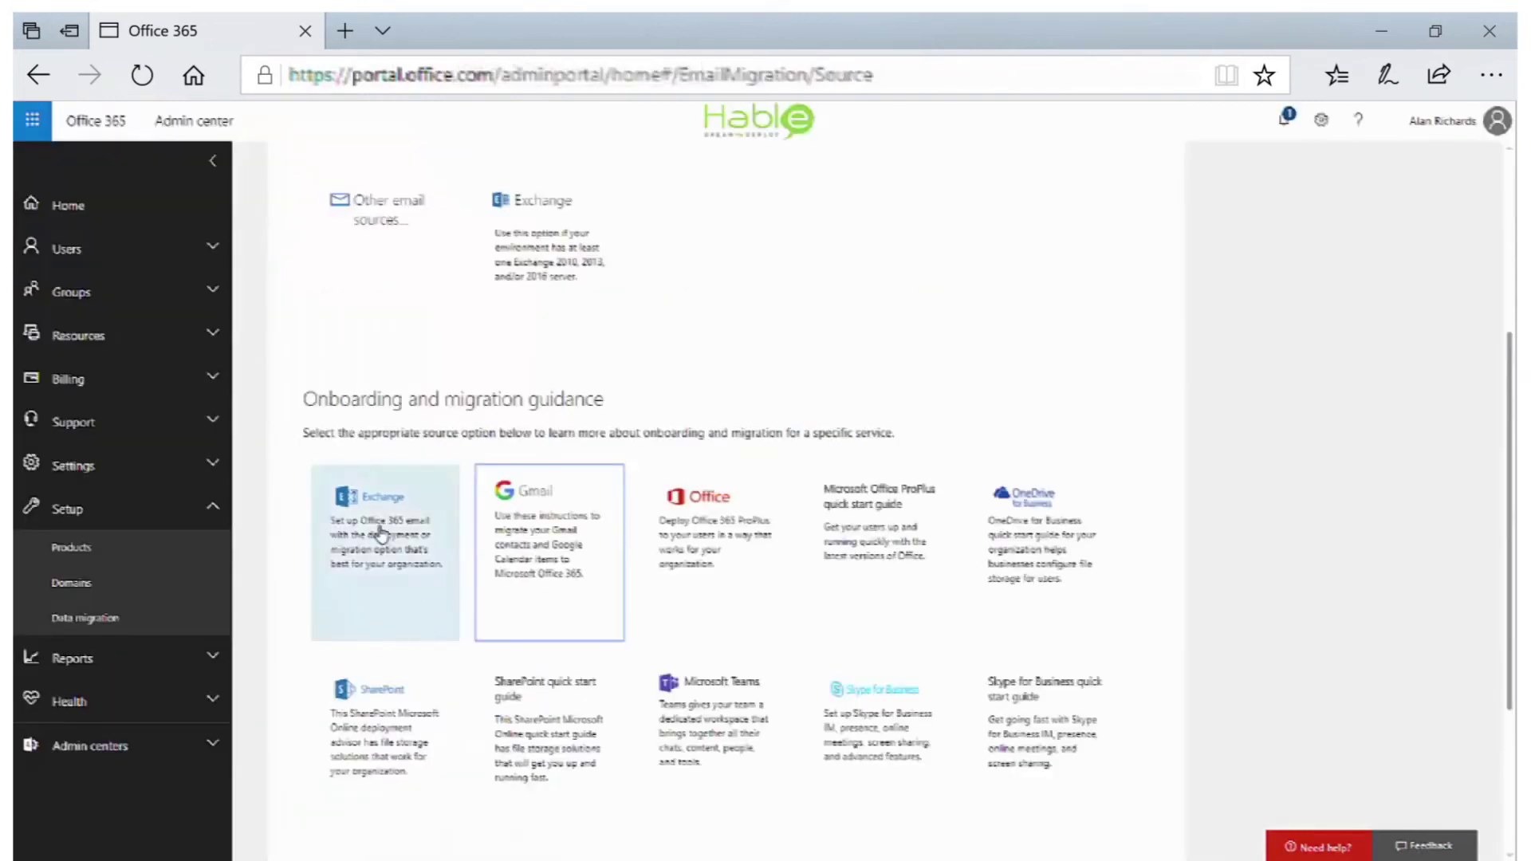
Choose the Exchange tile under Onboarding and migration guidance.
click(379, 533)
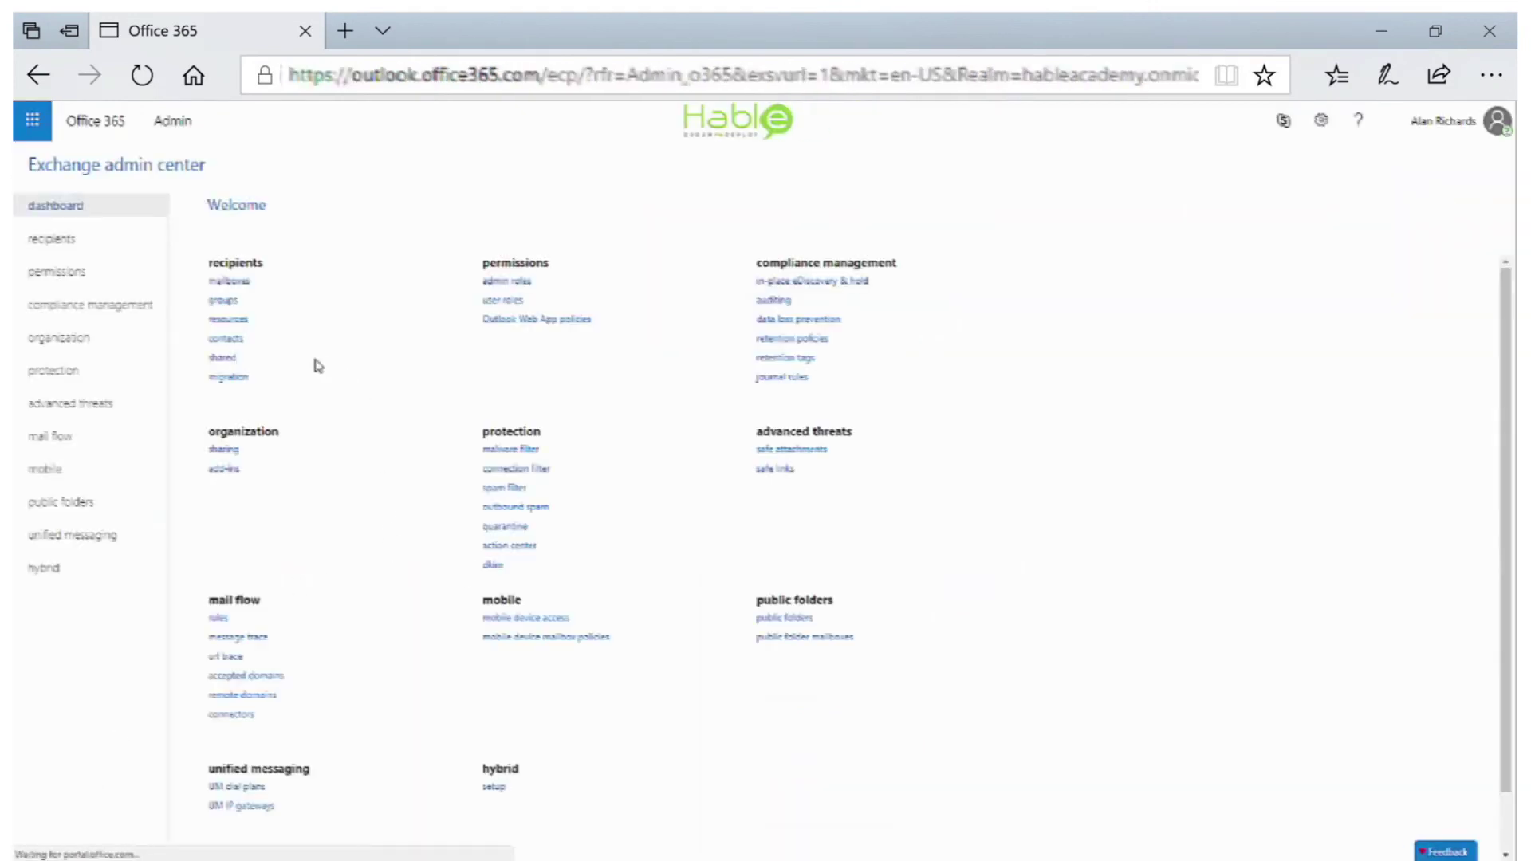
Show the empty recipients migration batch list and the Migration endpoints option under More.
click(228, 378)
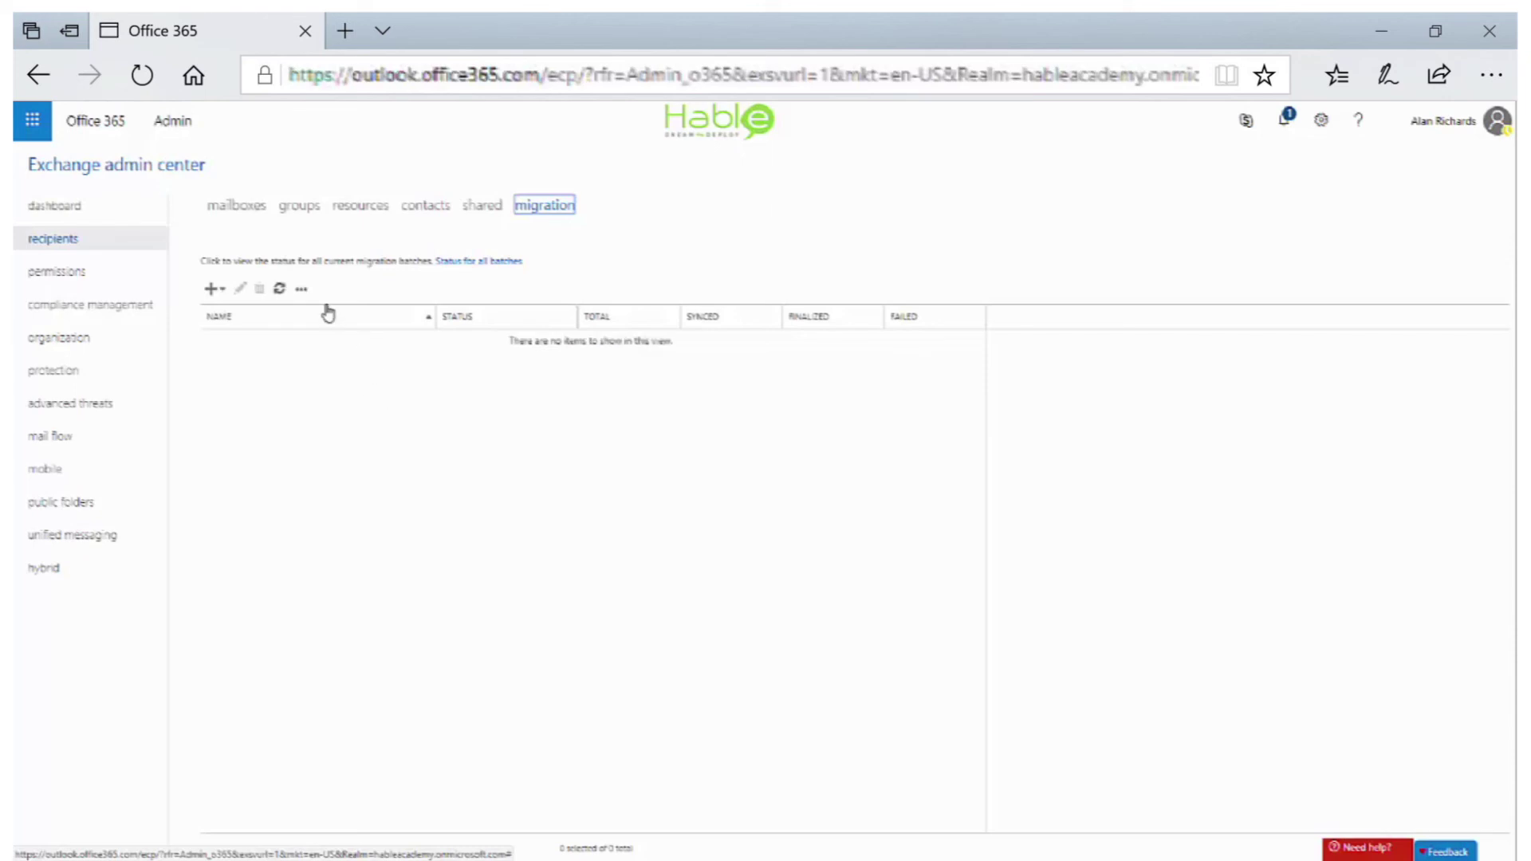
click(302, 289)
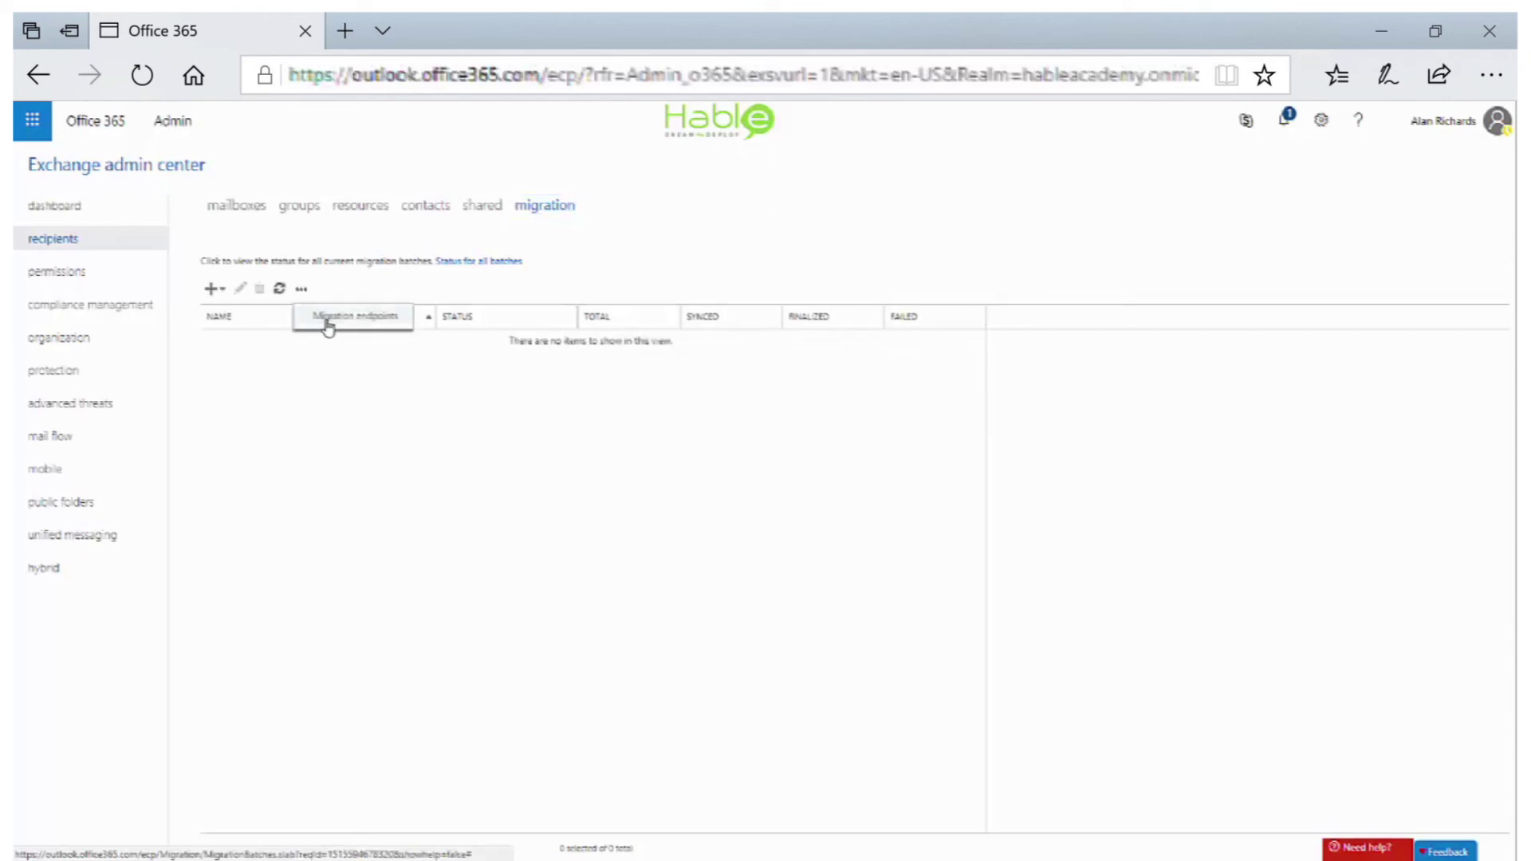